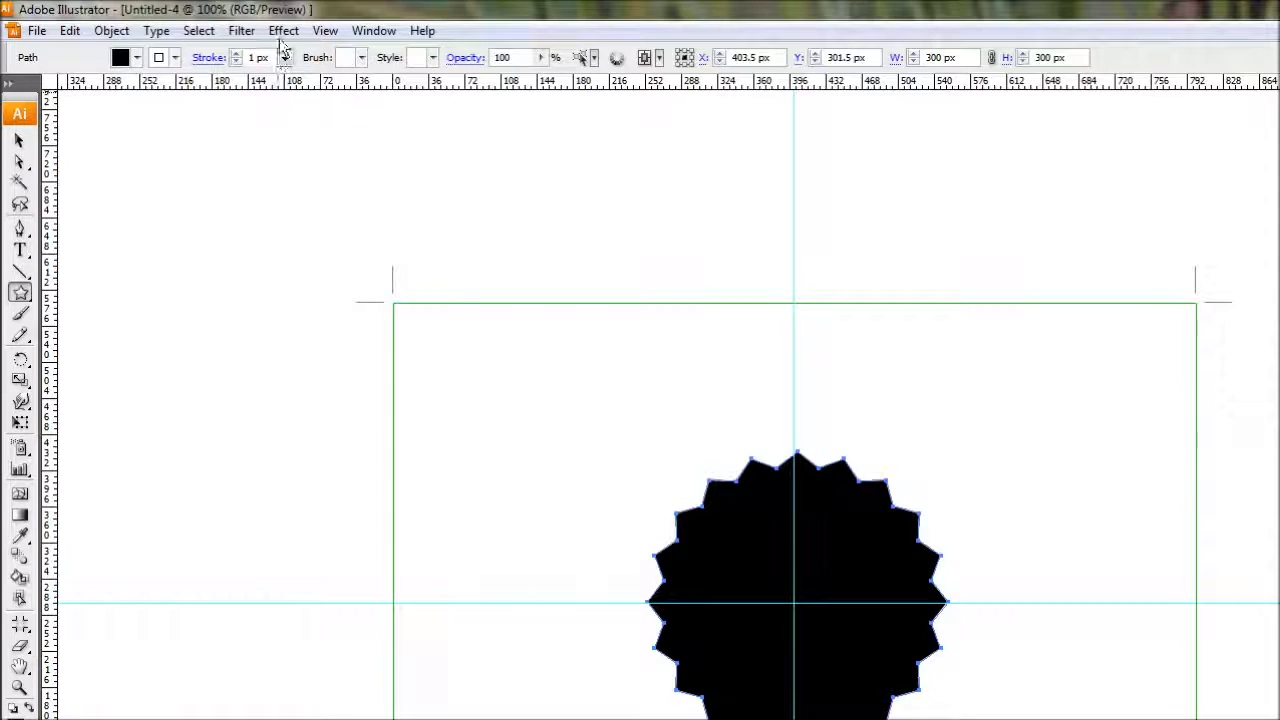
# Step: Apply the Round Corners effect to the black star with a radius of 8 px
pyautogui.click(282, 31)
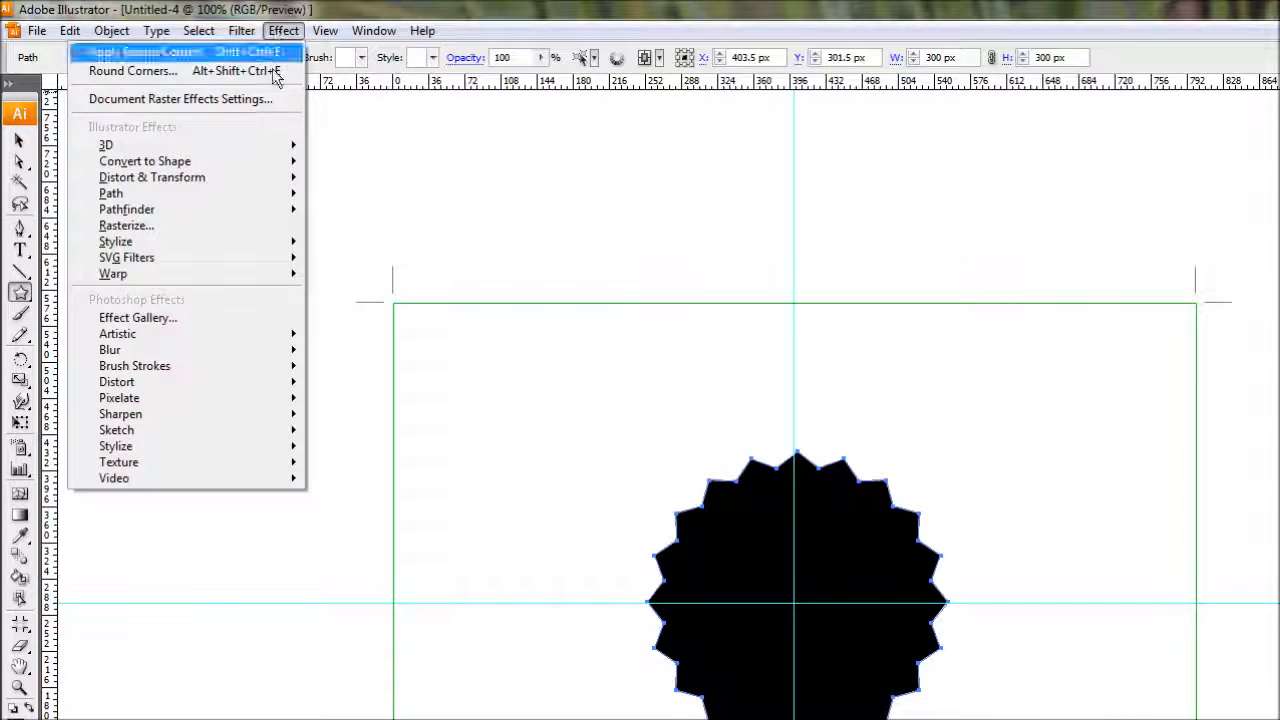
pyautogui.moveTo(205, 244)
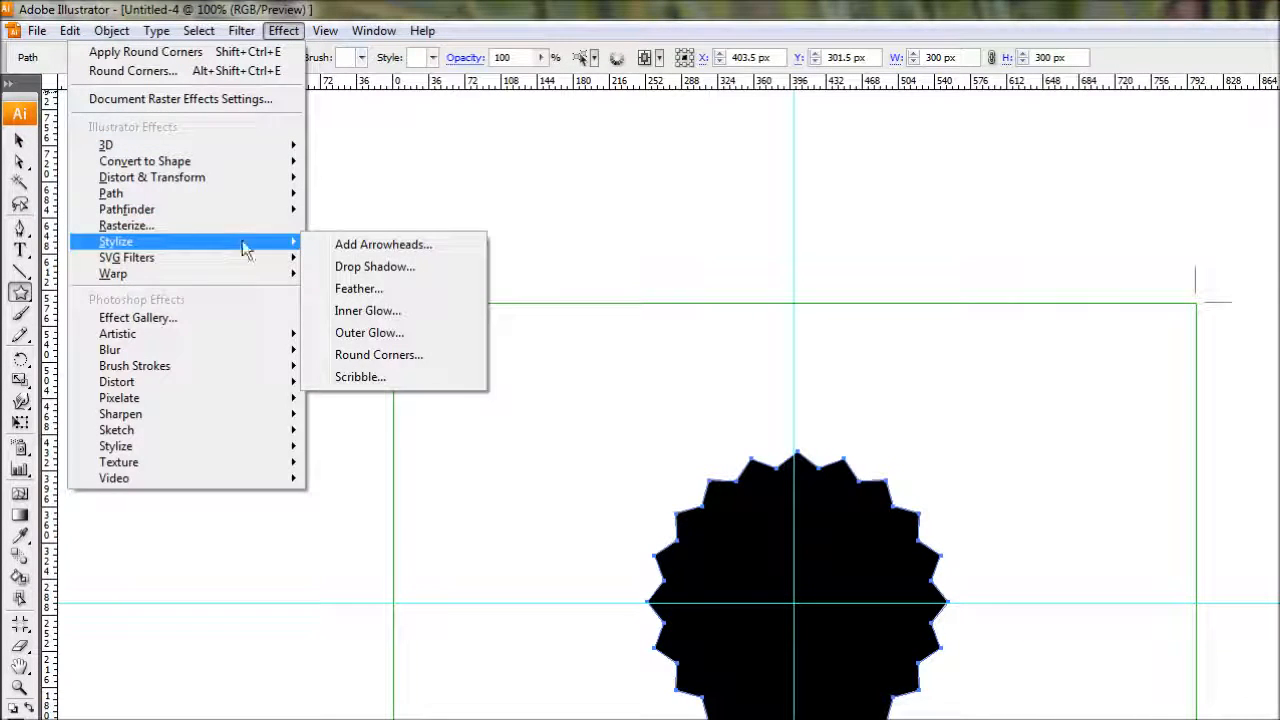
pyautogui.click(380, 364)
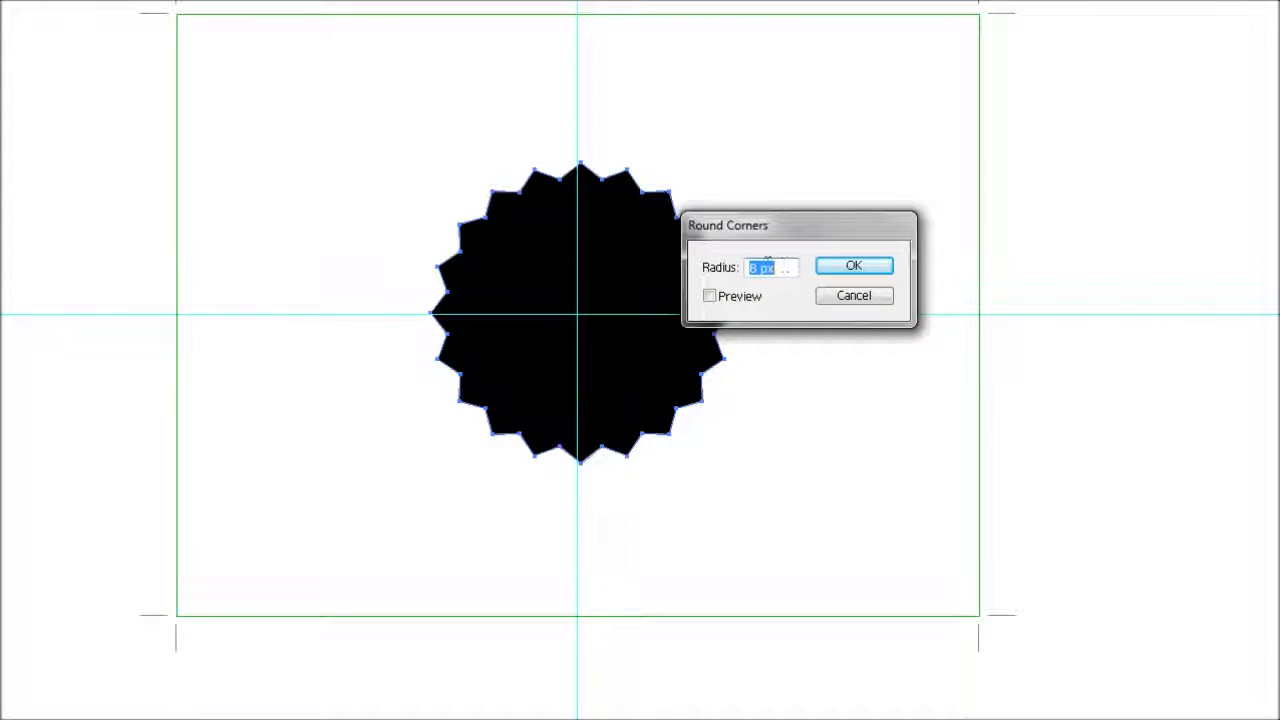
pyautogui.click(709, 297)
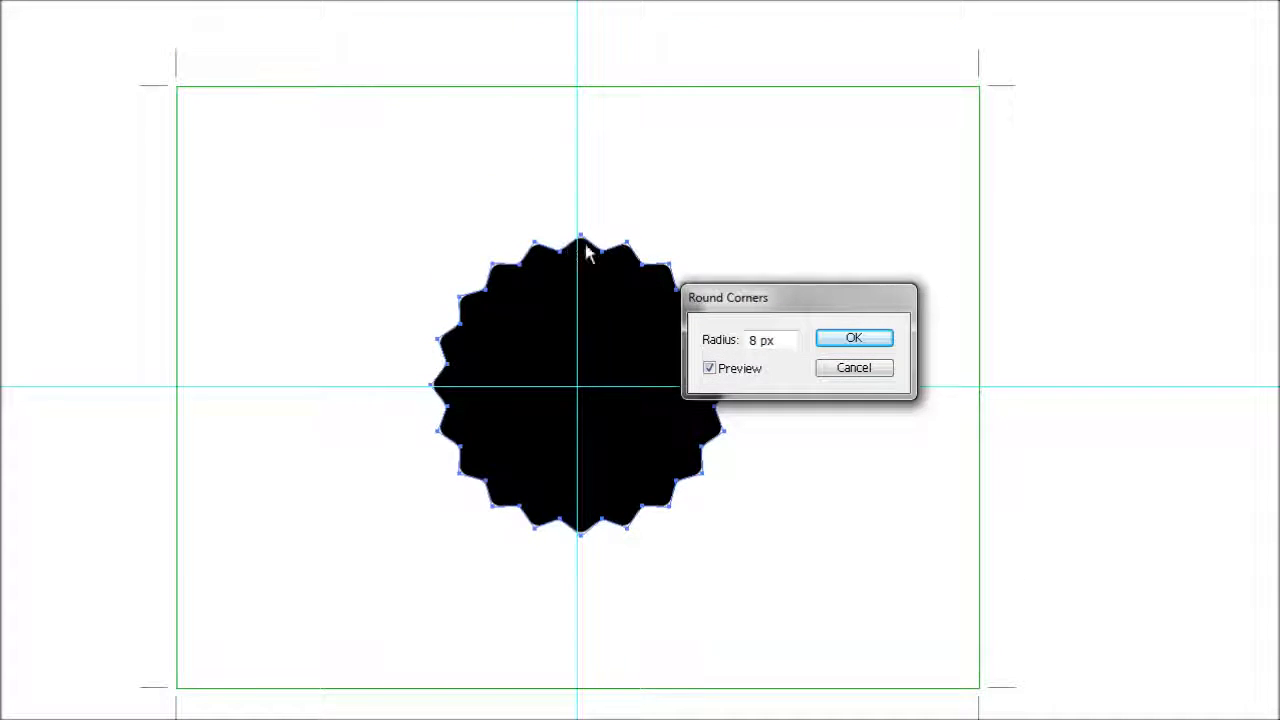
pyautogui.click(840, 349)
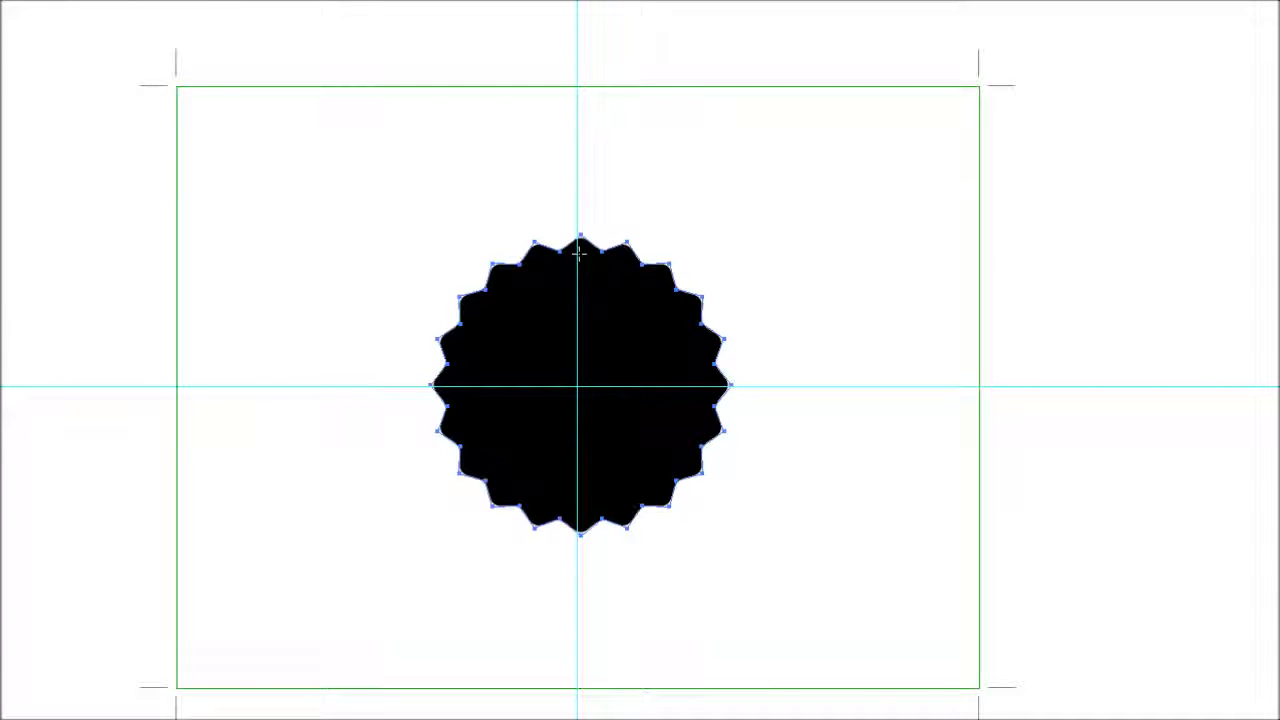
# Step: Centre the rounded star on the guides by setting its position to X 400 px and Y 300 px
pyautogui.hotkey('ctrl', '+')
pyautogui.hotkey('ctrl', '+')
pyautogui.hotkey('ctrl', '+')
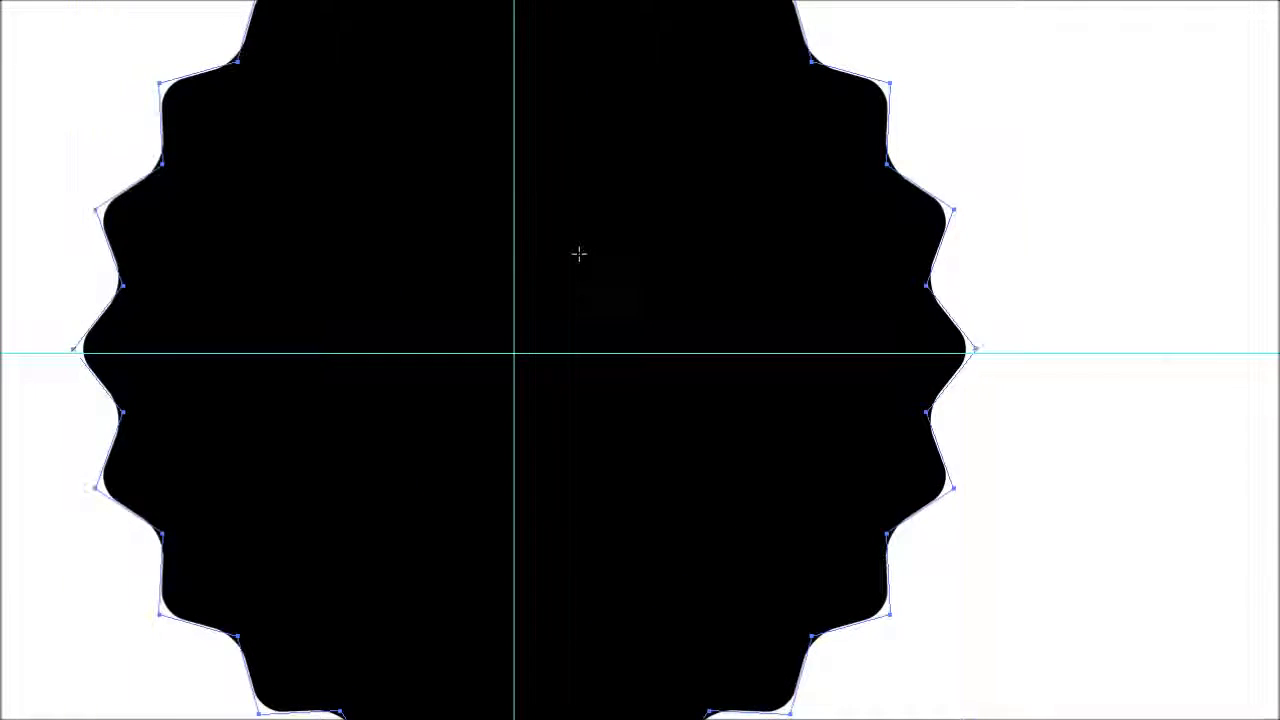
pyautogui.moveTo(579, 254); pyautogui.dragTo(682, 493)
pyautogui.press('v')
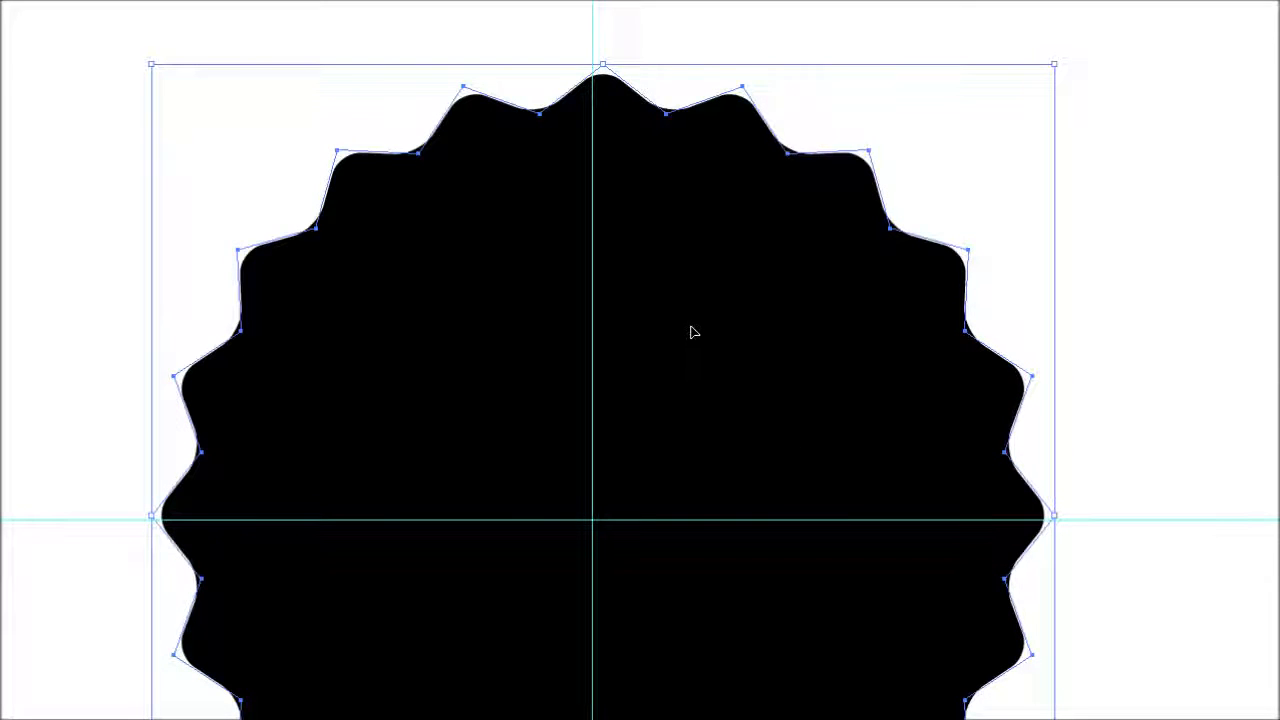
pyautogui.moveTo(688, 307); pyautogui.dragTo(691, 305)
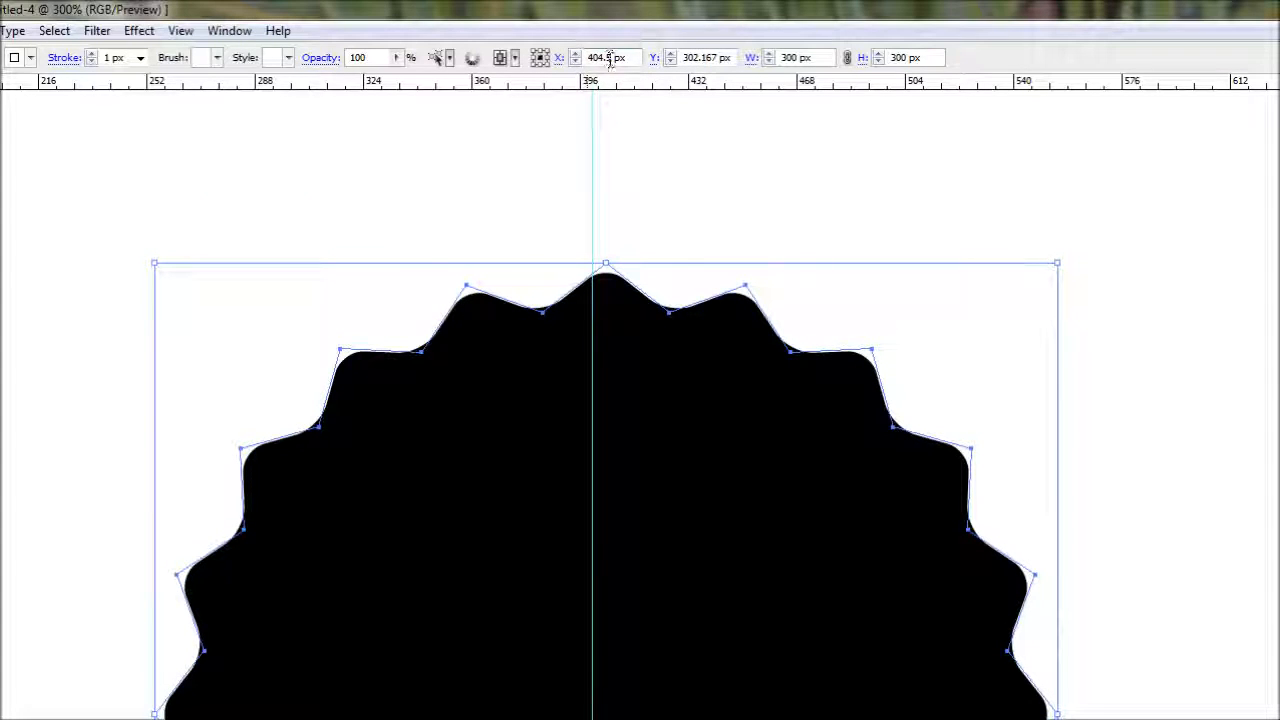
pyautogui.doubleClick(611, 57)
pyautogui.write('400')
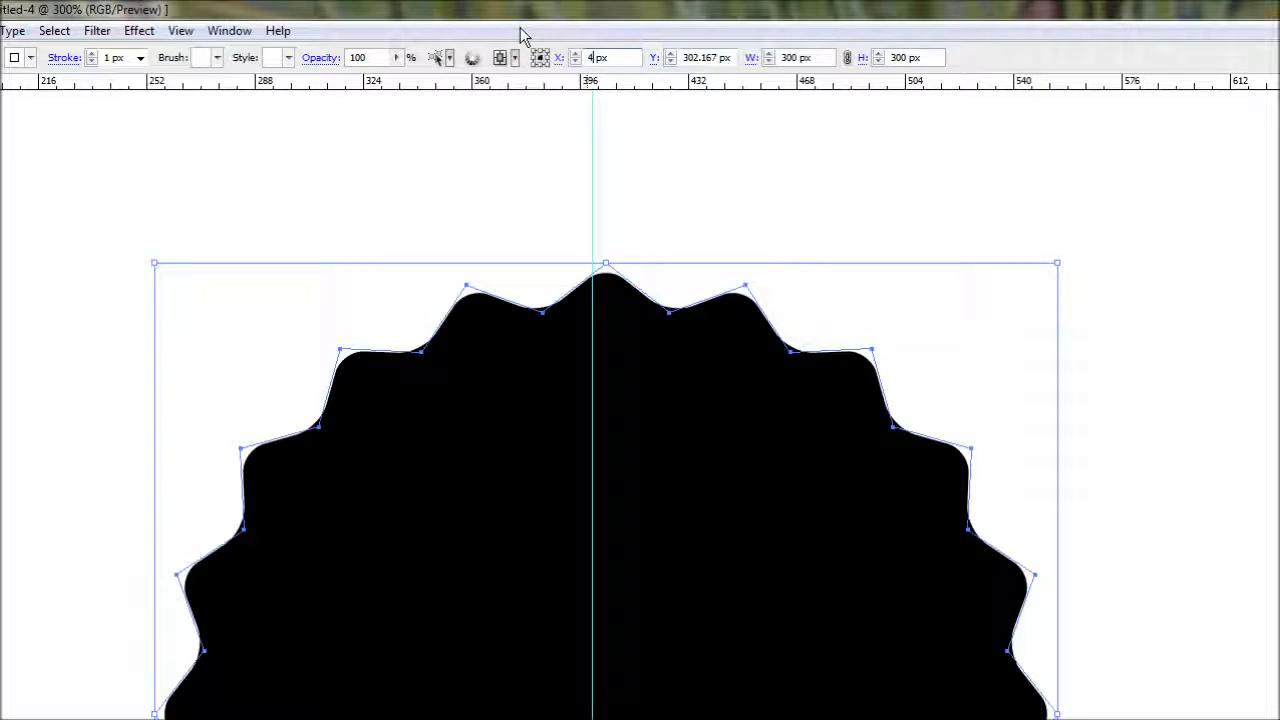
pyautogui.press('Tab')
pyautogui.write('33')
pyautogui.press('BackSpace')
pyautogui.write('00')
pyautogui.press('Return')
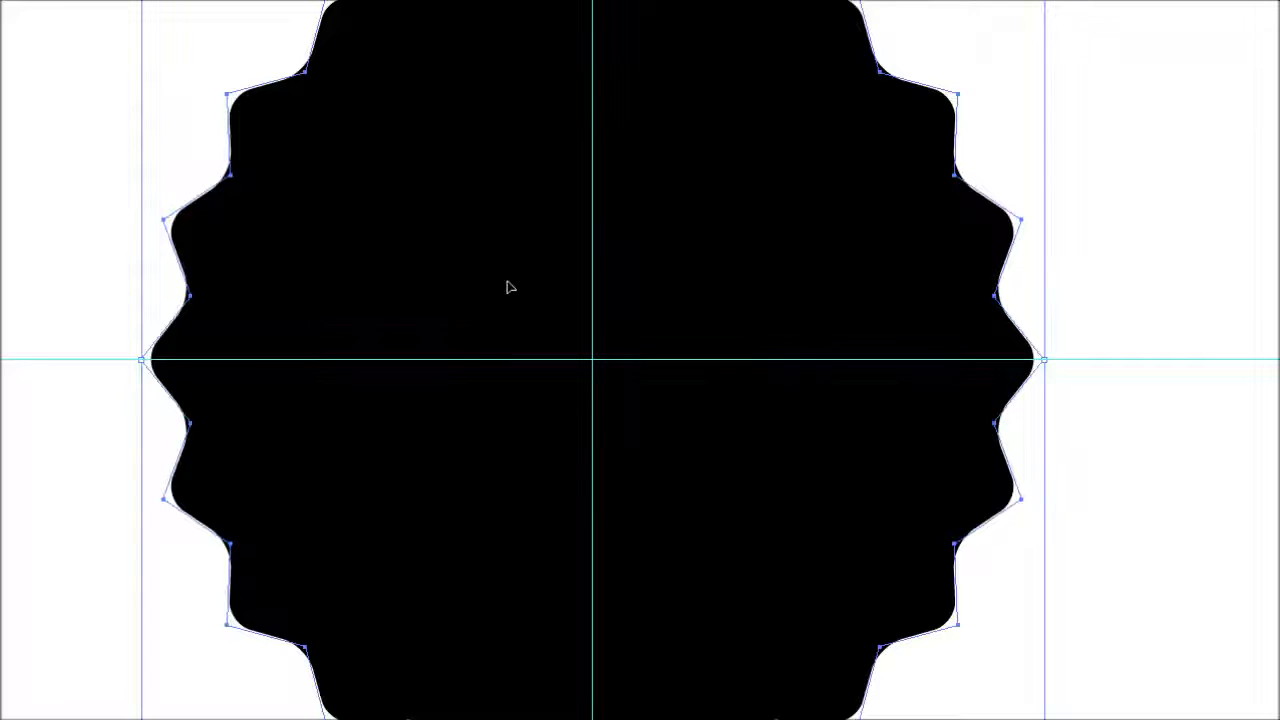
# Step: Draw a 10 px circle on the vertical guide just inside the star's top point, with white fill and no stroke
pyautogui.scroll(3, 450, 225)
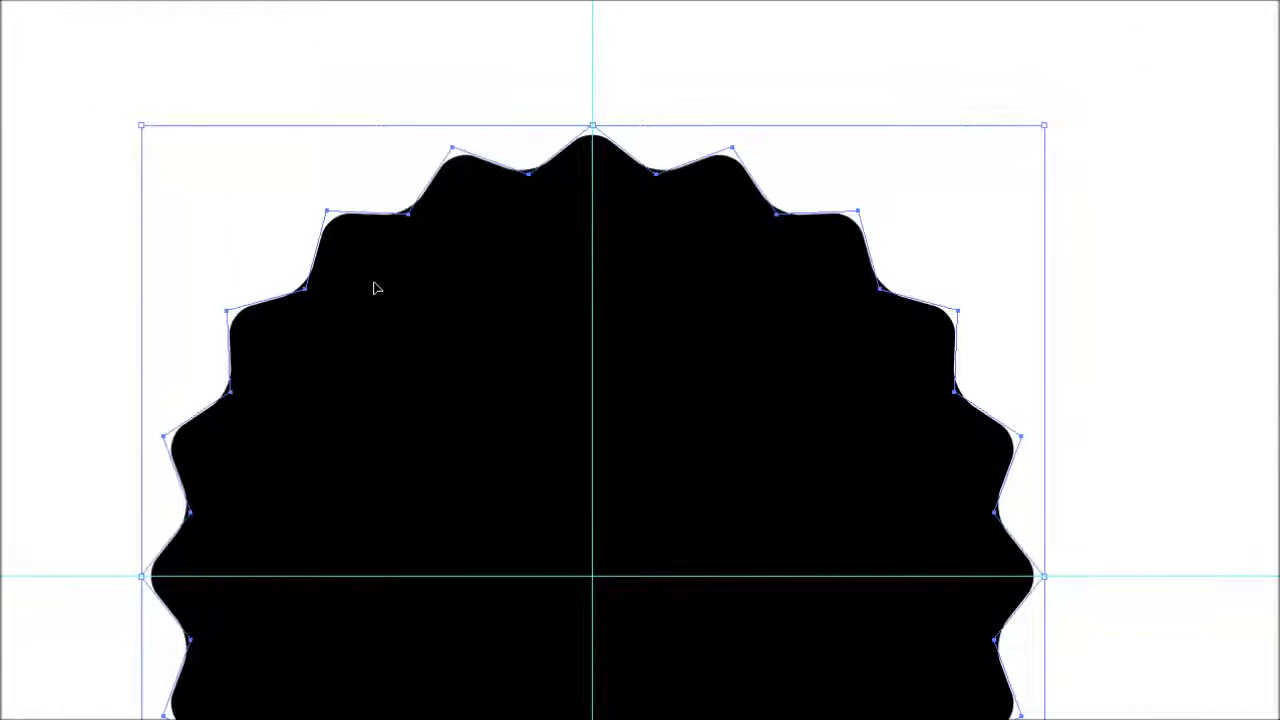
pyautogui.moveTo(22, 224); pyautogui.dragTo(92, 274)
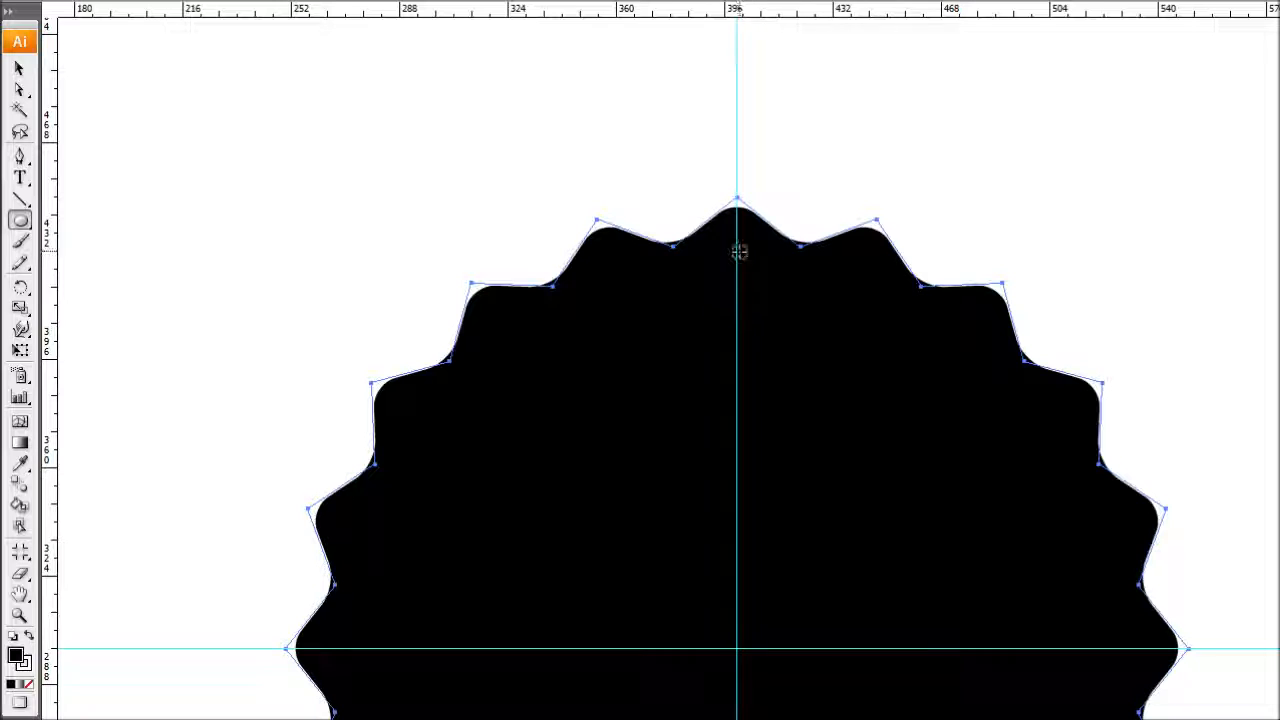
pyautogui.moveTo(736, 268); pyautogui.dragTo(749, 283)
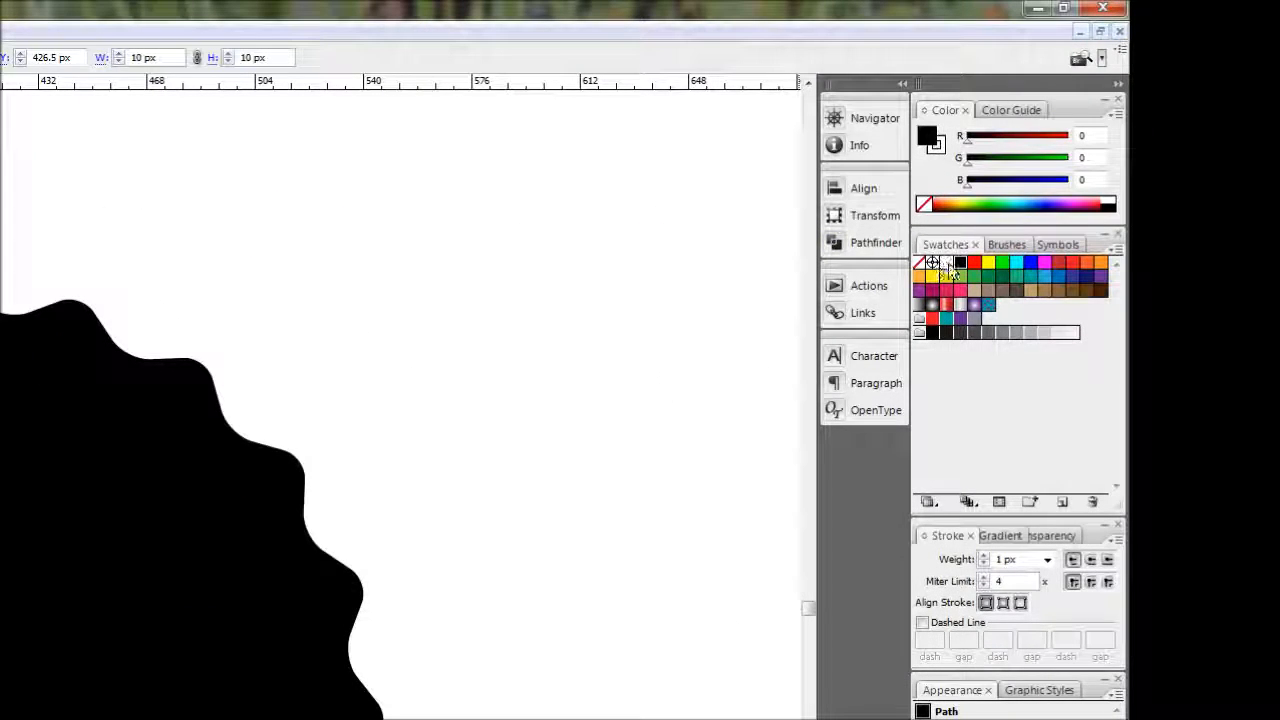
pyautogui.click(946, 262)
pyautogui.click(936, 147)
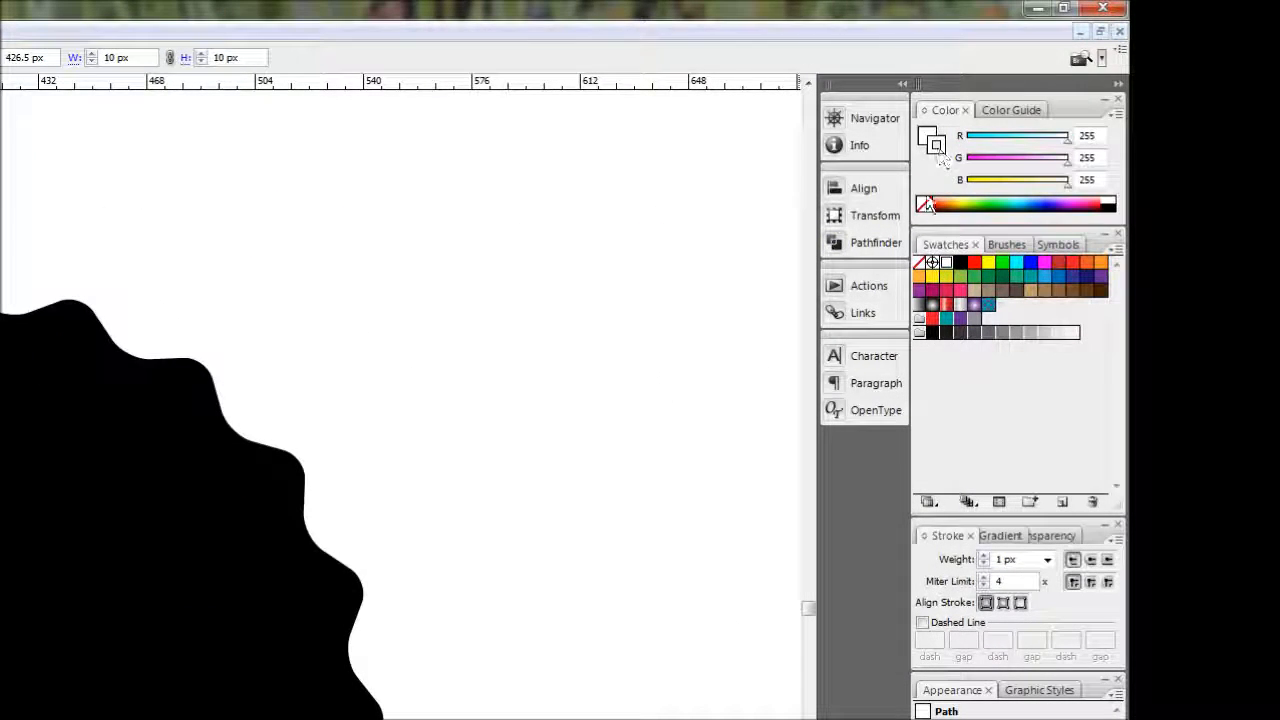
pyautogui.click(919, 262)
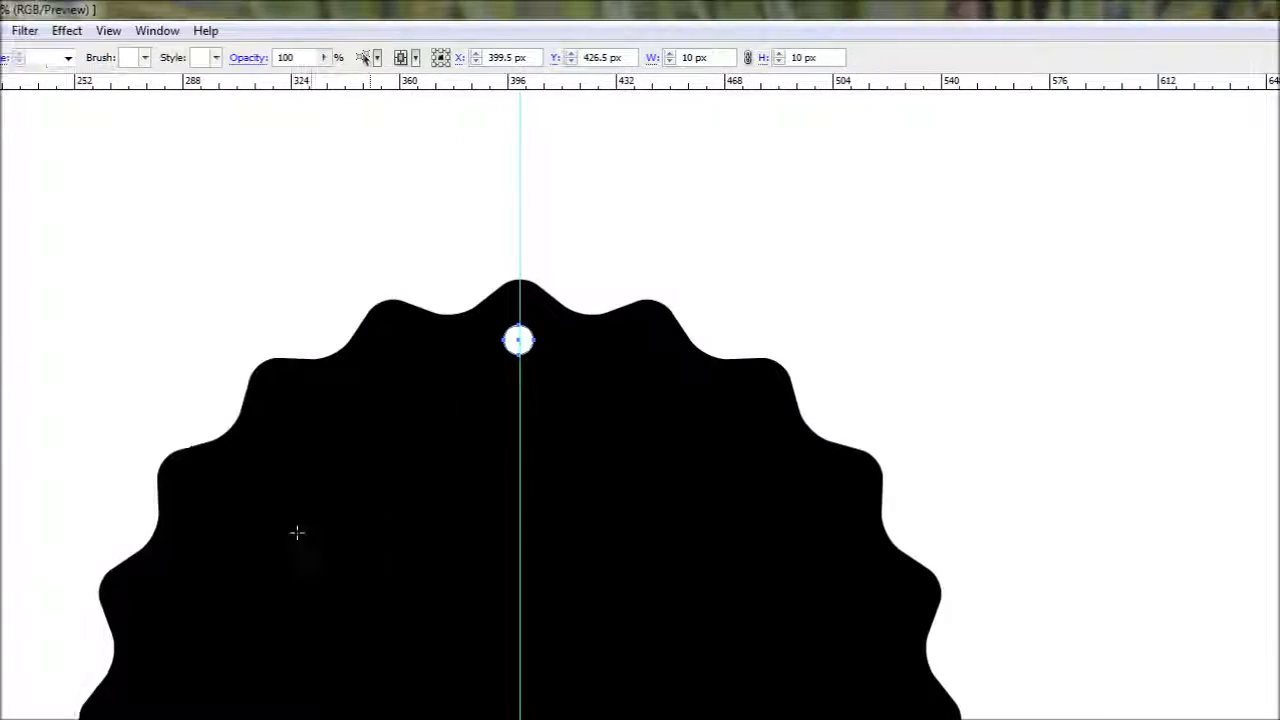
# Step: Align the small white circle with the vertical guide by setting its X position to 400 px
pyautogui.press('v')
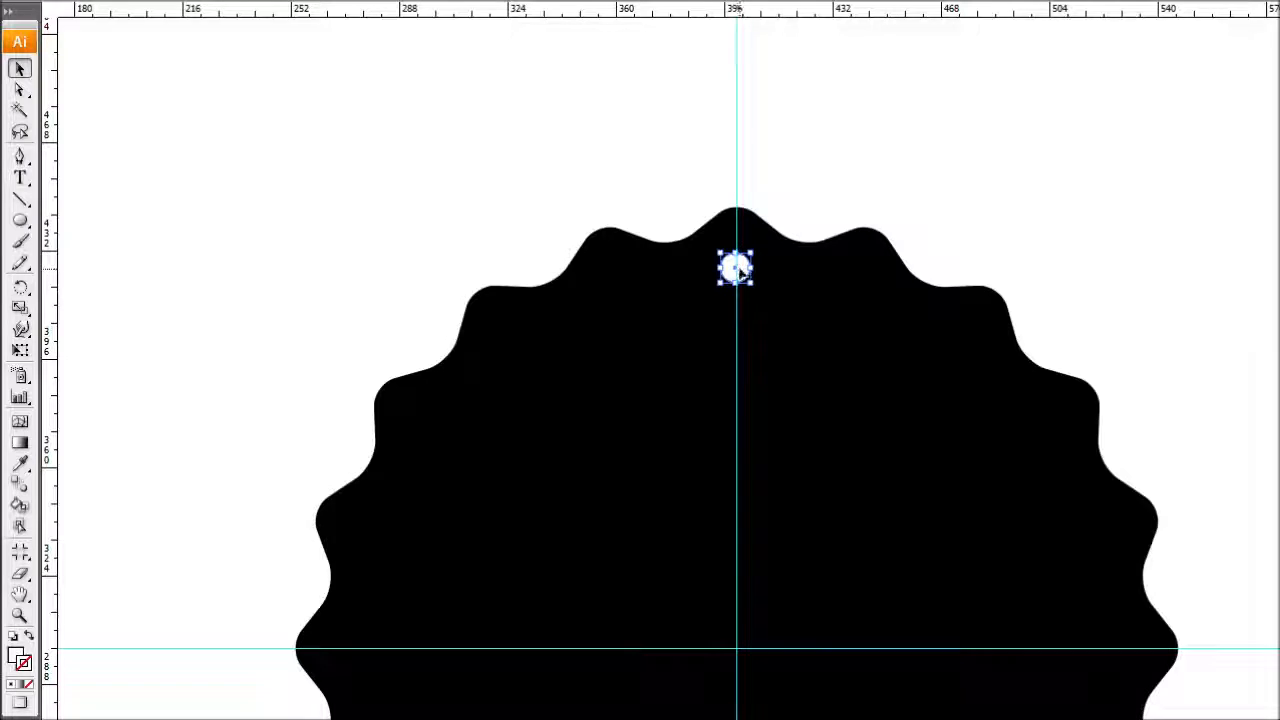
pyautogui.doubleClick(733, 58)
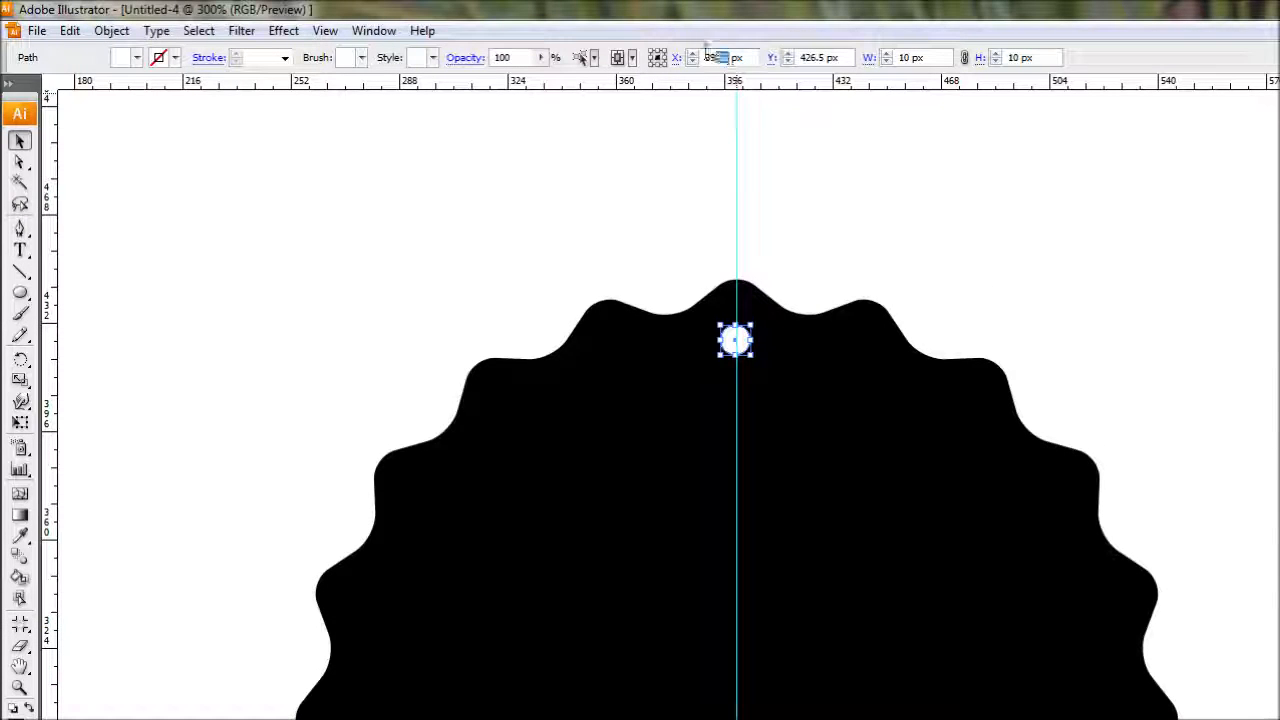
pyautogui.write('400')
pyautogui.press('Return')
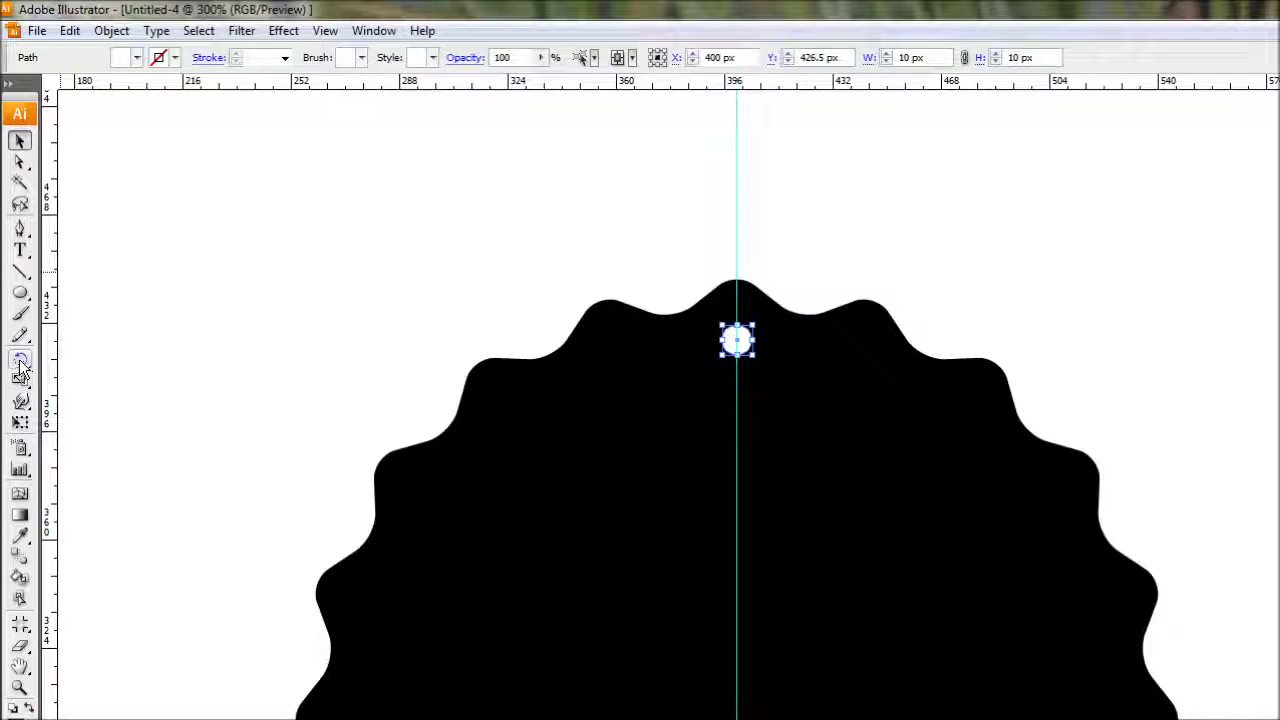
# Step: Create a copy of the small circle rotated 18° around the intersection of the two guides
pyautogui.click(21, 360)
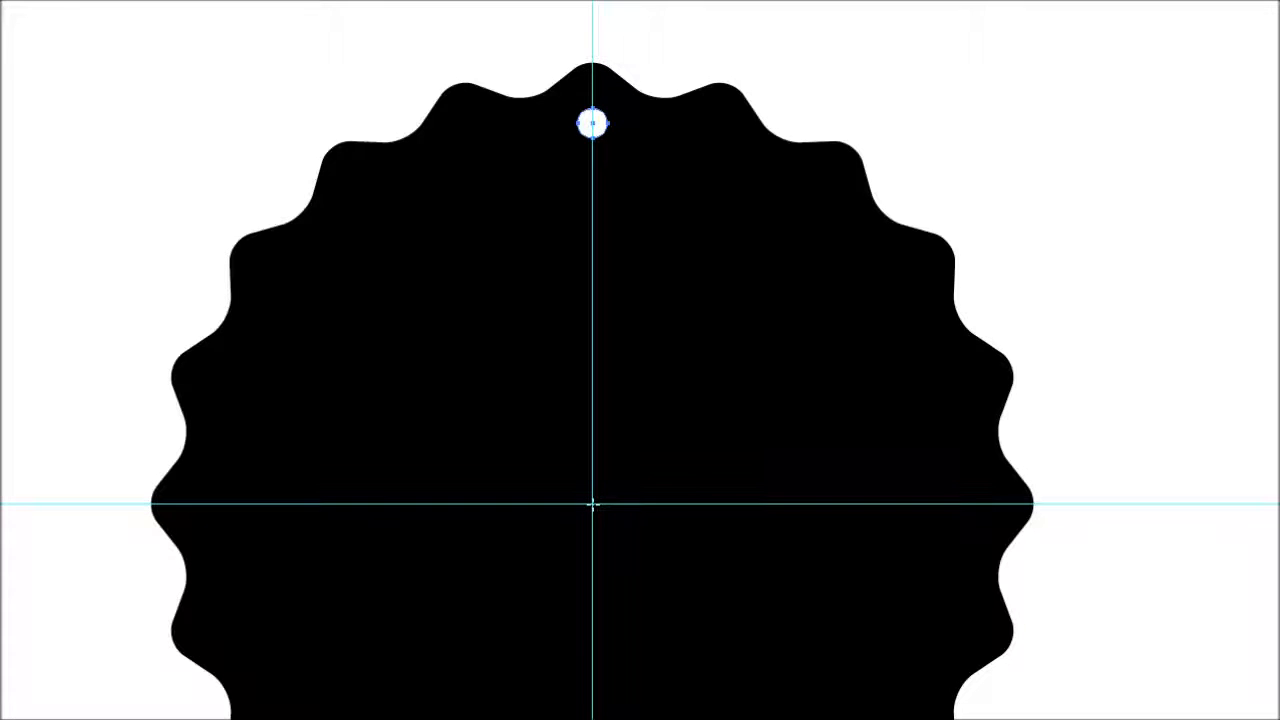
pyautogui.keyDown('alt'); pyautogui.click(592, 505); pyautogui.keyUp('alt')
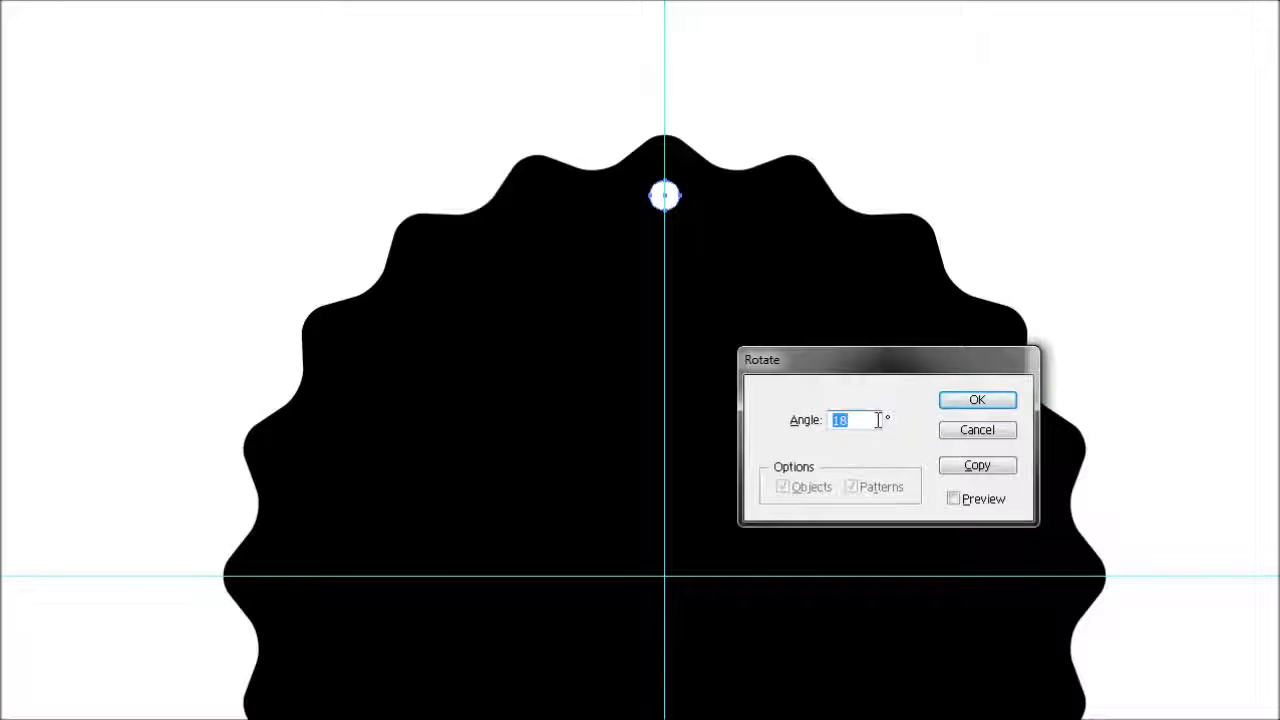
pyautogui.moveTo(862, 420); pyautogui.dragTo(808, 419)
pyautogui.click(952, 472)
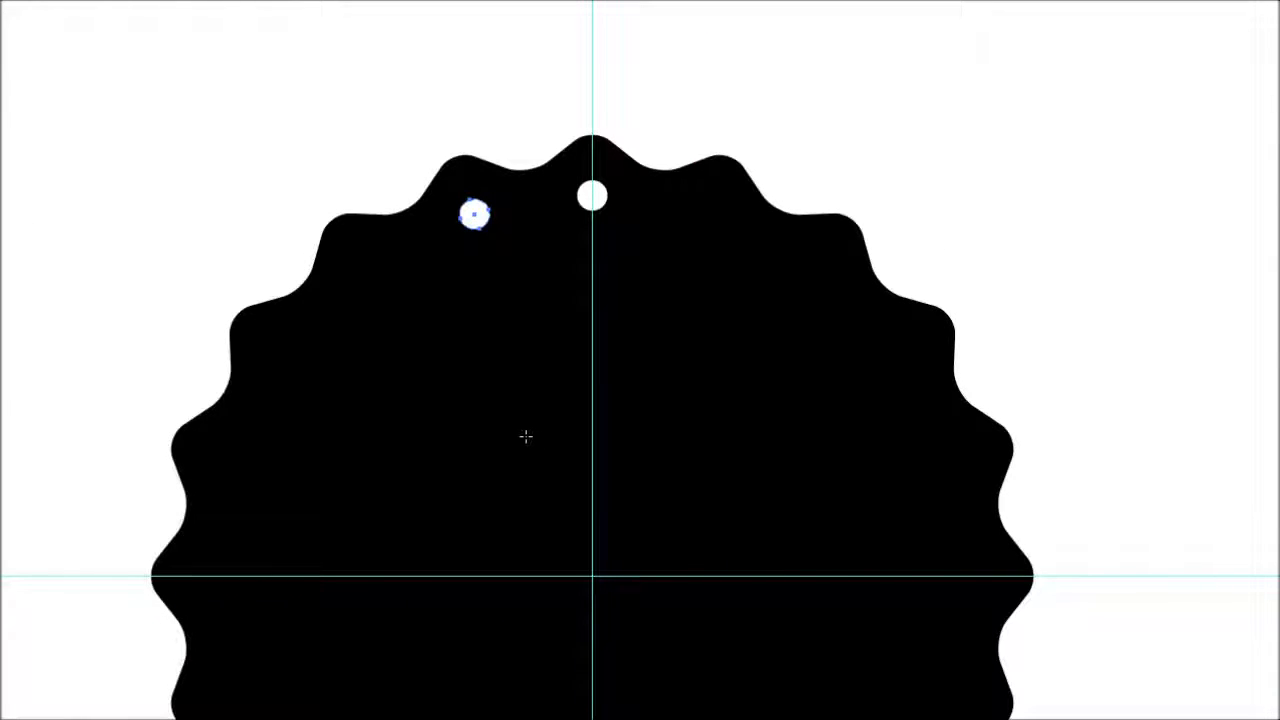
# Step: Repeat the rotated copy until the small circles form a complete ring around the star's edge, then deselect
pyautogui.hotkey('ctrl', 'd')
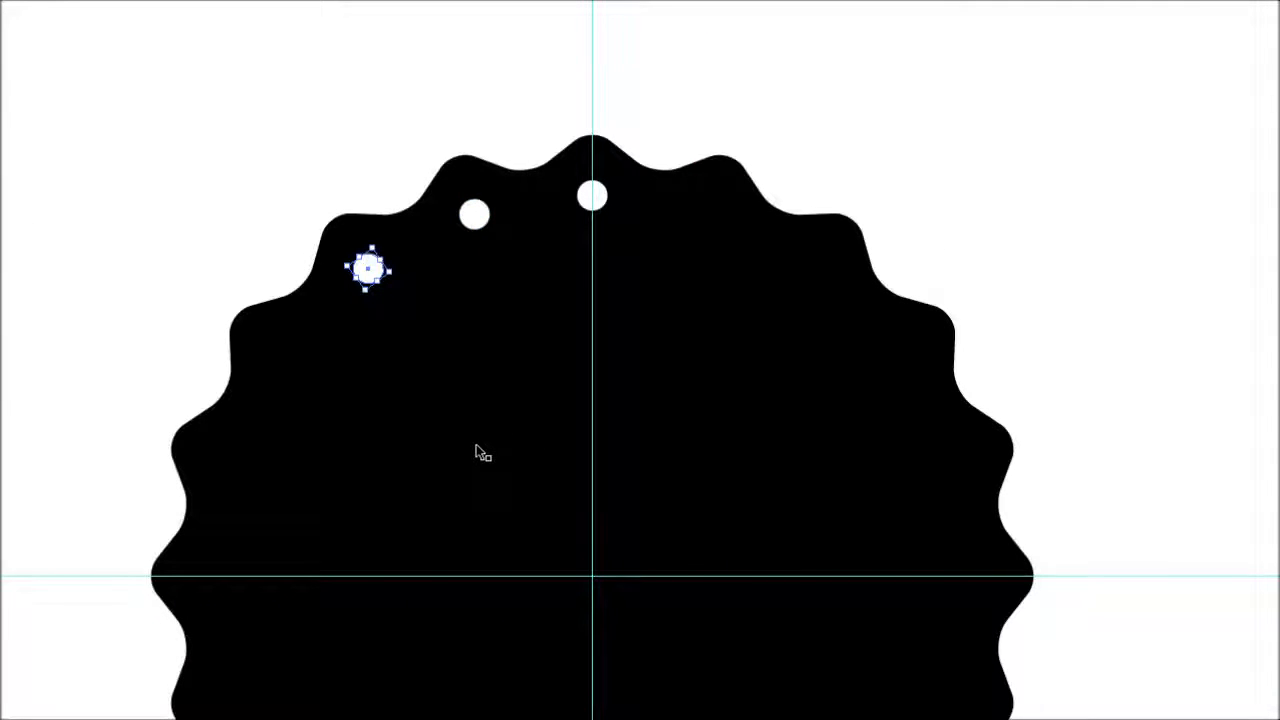
pyautogui.hotkey('ctrl', 'd')
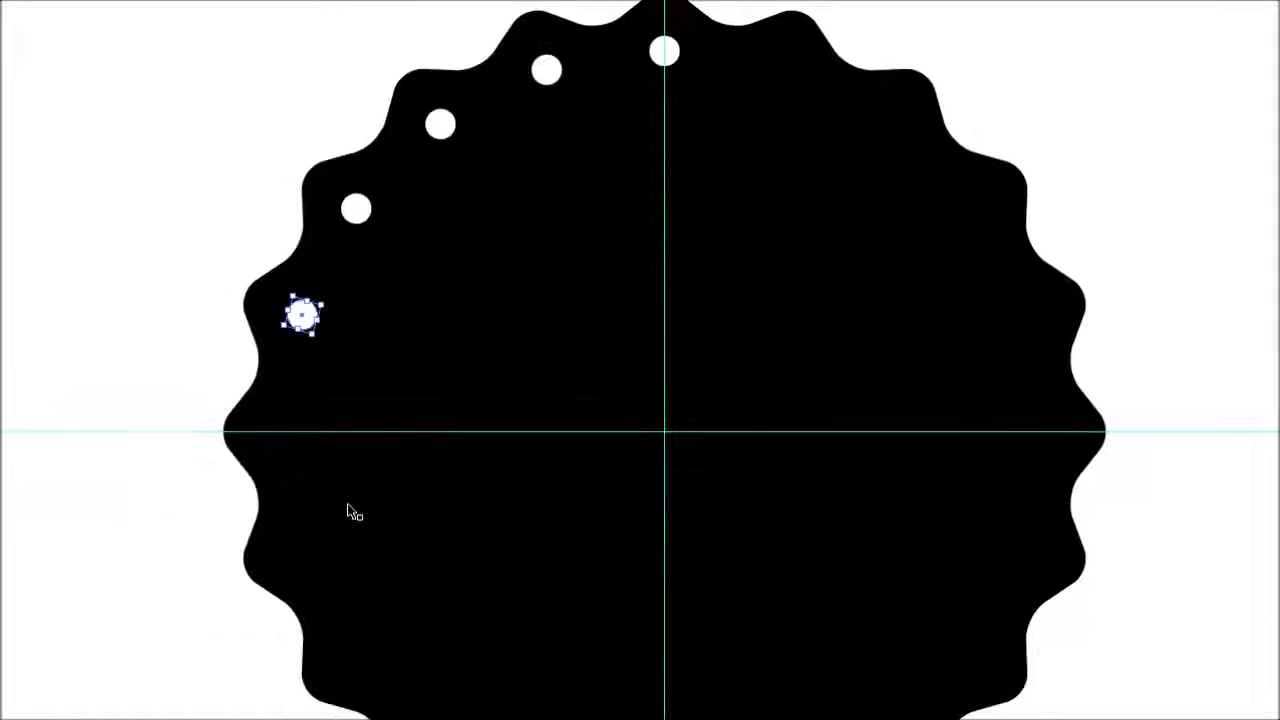
pyautogui.hotkey('ctrl', 'd')
pyautogui.hotkey('ctrl', 'd')
pyautogui.hotkey('ctrl', 'd')
pyautogui.hotkey('ctrl', 'd')
pyautogui.hotkey('ctrl', 'd')
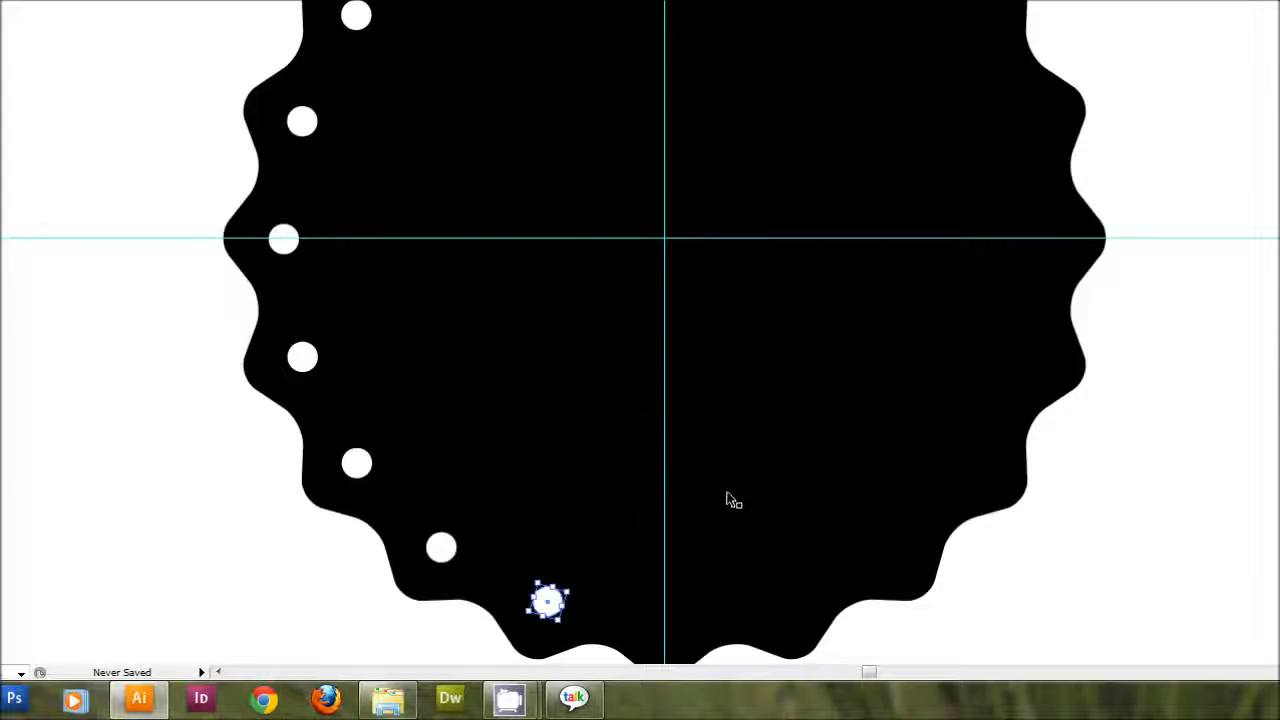
pyautogui.hotkey('ctrl', 'd')
pyautogui.hotkey('ctrl', 'd')
pyautogui.hotkey('ctrl', 'd')
pyautogui.hotkey('ctrl', 'd')
pyautogui.hotkey('ctrl', 'd')
pyautogui.hotkey('ctrl', 'd')
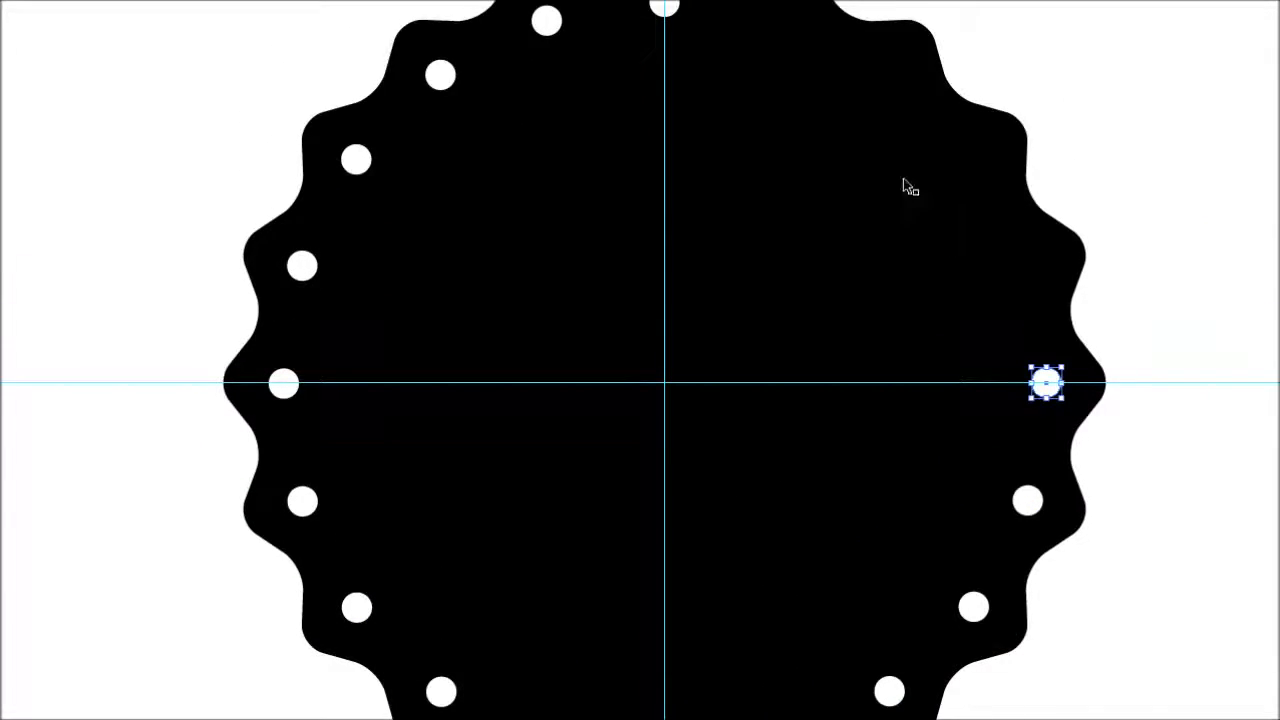
pyautogui.hotkey('ctrl', 'd')
pyautogui.hotkey('ctrl', 'd')
pyautogui.hotkey('ctrl', 'd')
pyautogui.hotkey('ctrl', 'd')
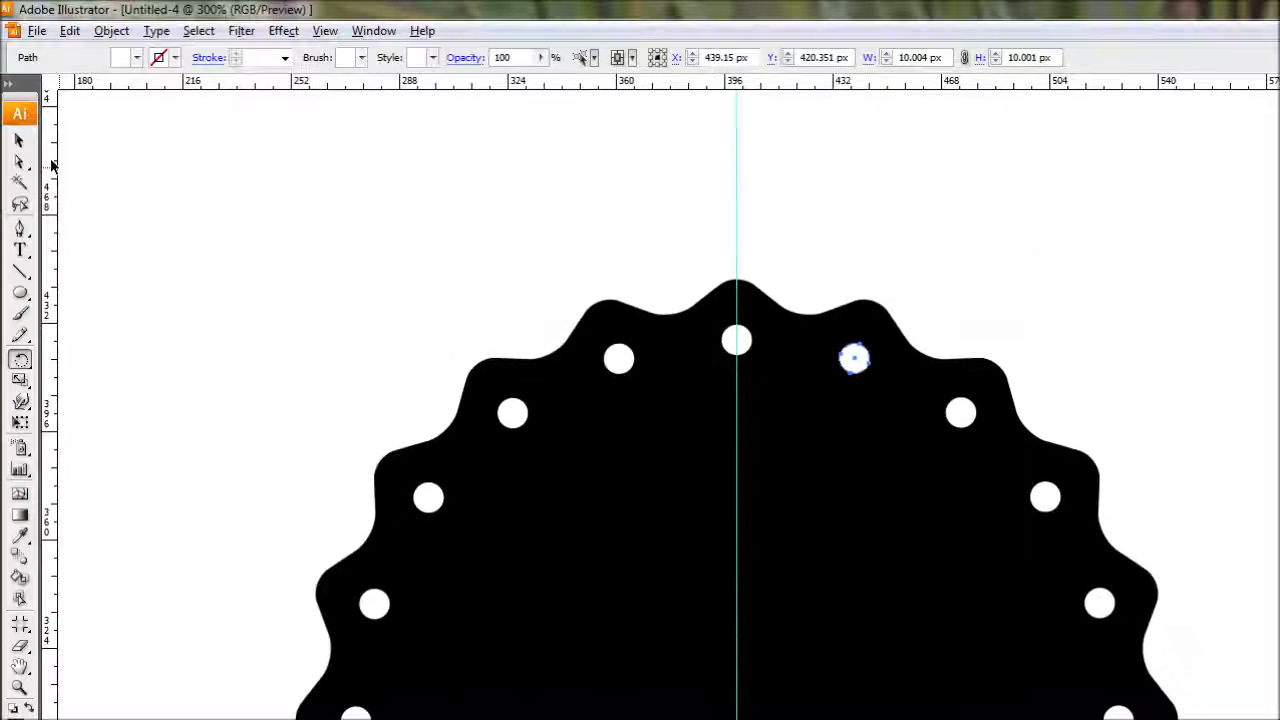
pyautogui.click(18, 143)
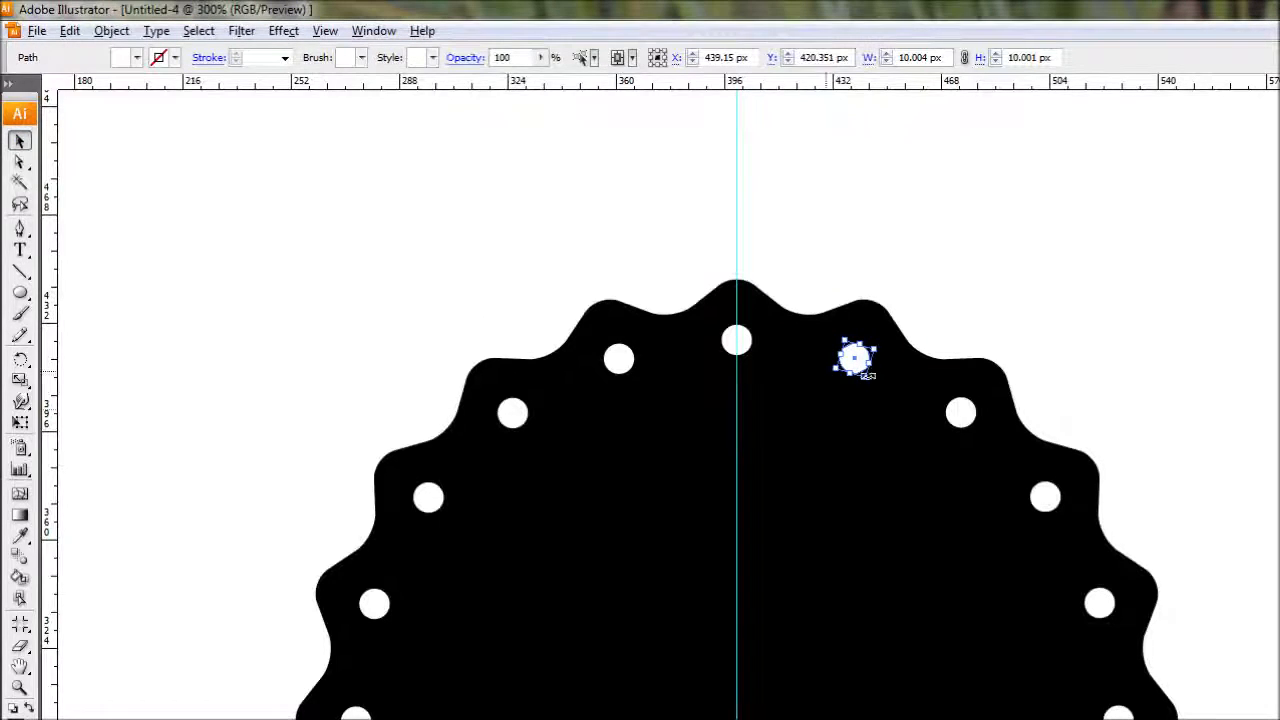
pyautogui.click(988, 303)
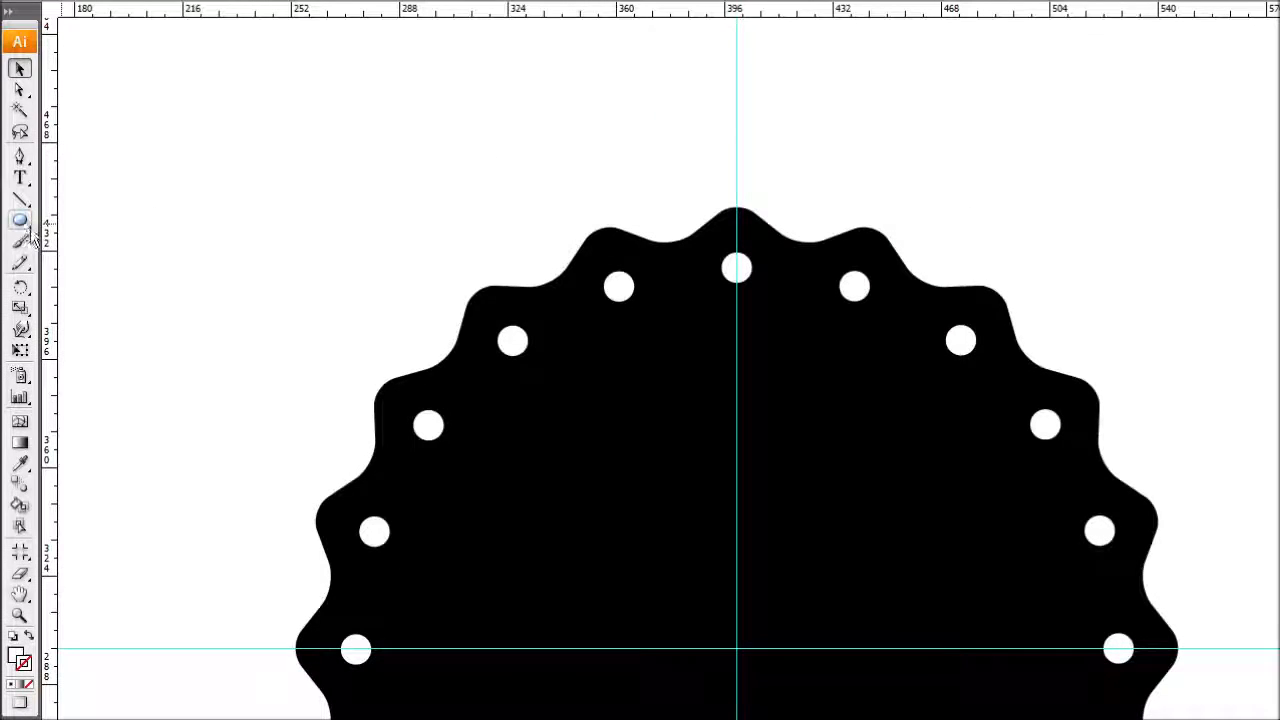
# Step: Set the Ellipse tool's drawing style to no fill and a white stroke of 4 px, with nothing selected
pyautogui.click(20, 221)
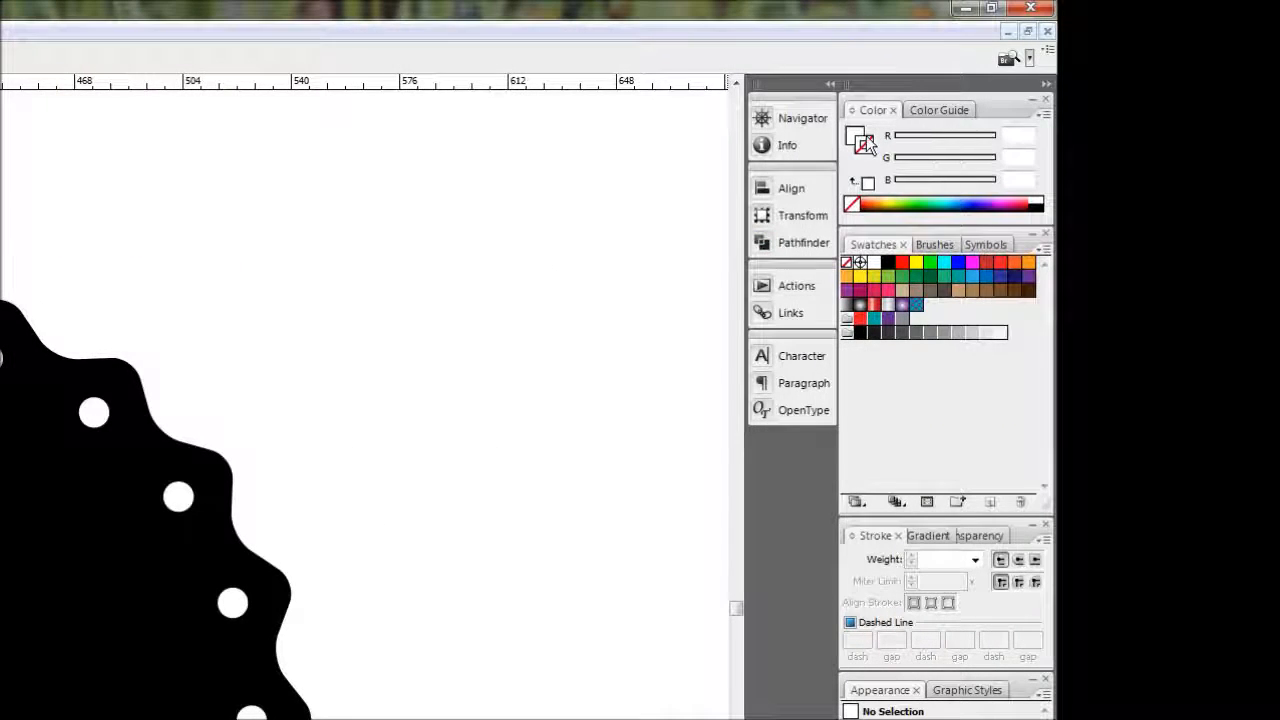
pyautogui.click(855, 134)
pyautogui.click(846, 264)
pyautogui.click(865, 145)
pyautogui.click(874, 262)
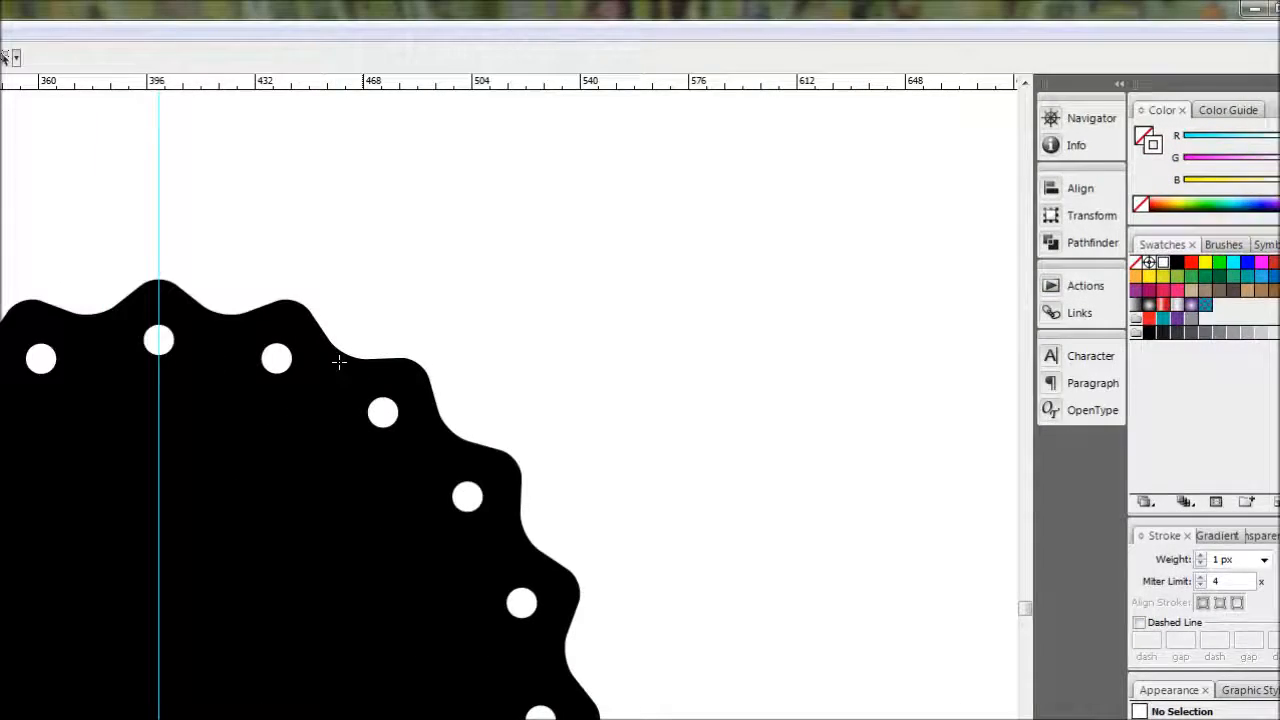
pyautogui.click(258, 57)
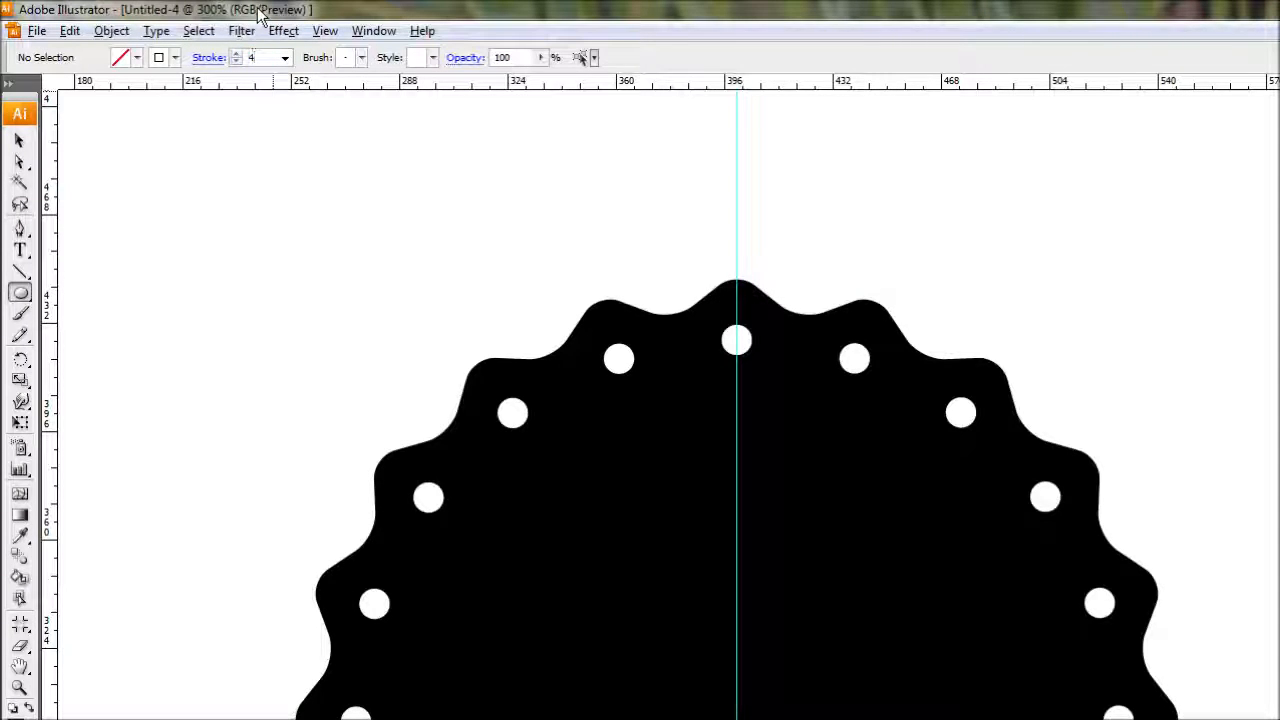
pyautogui.click(19, 140)
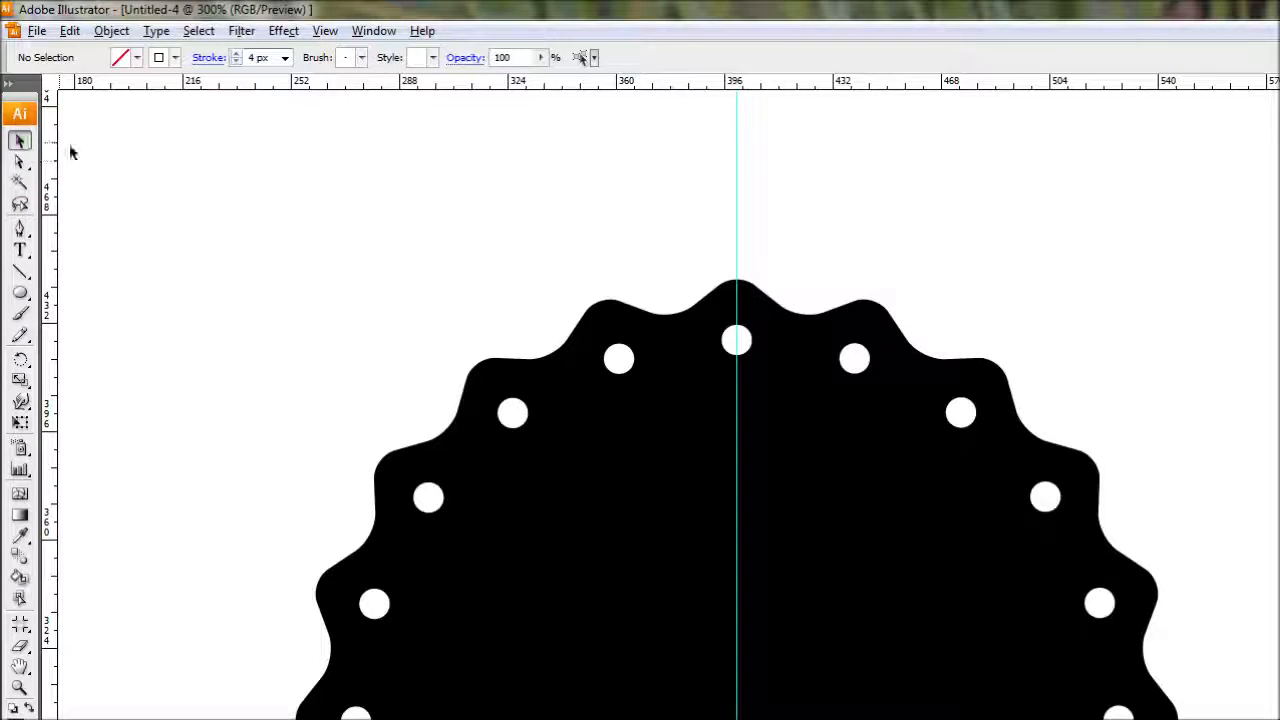
pyautogui.click(19, 293)
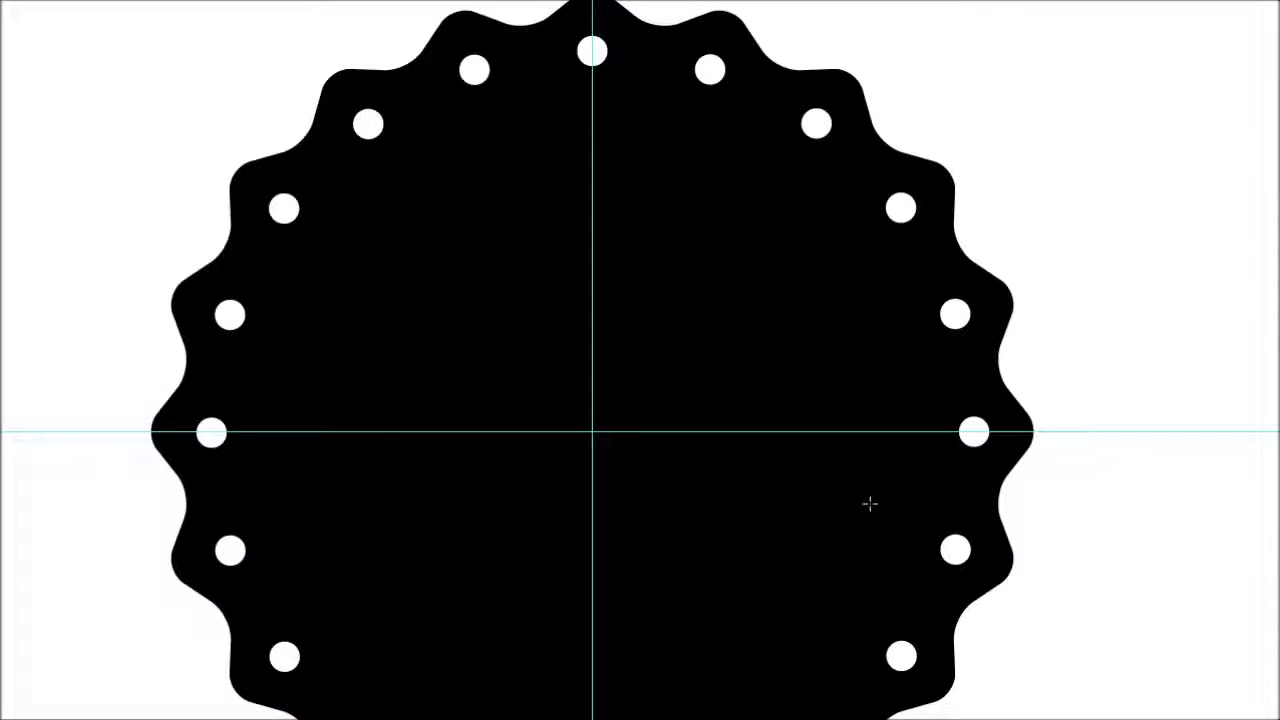